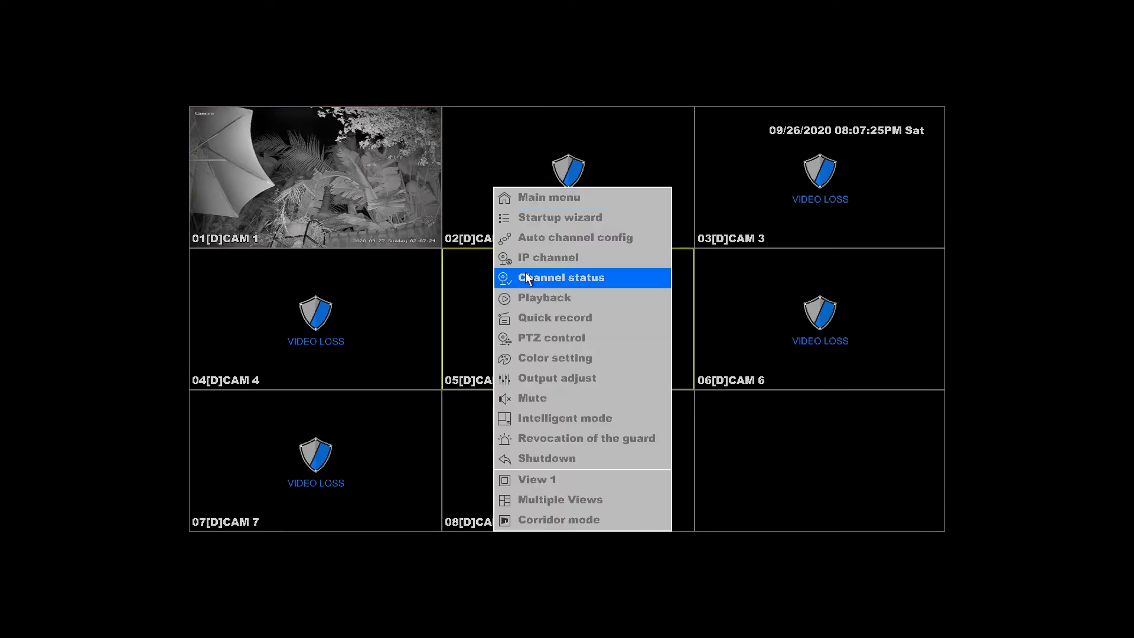
Open CAM 1's Record > Schedule page from the live view's main menu
left_click(548, 198)
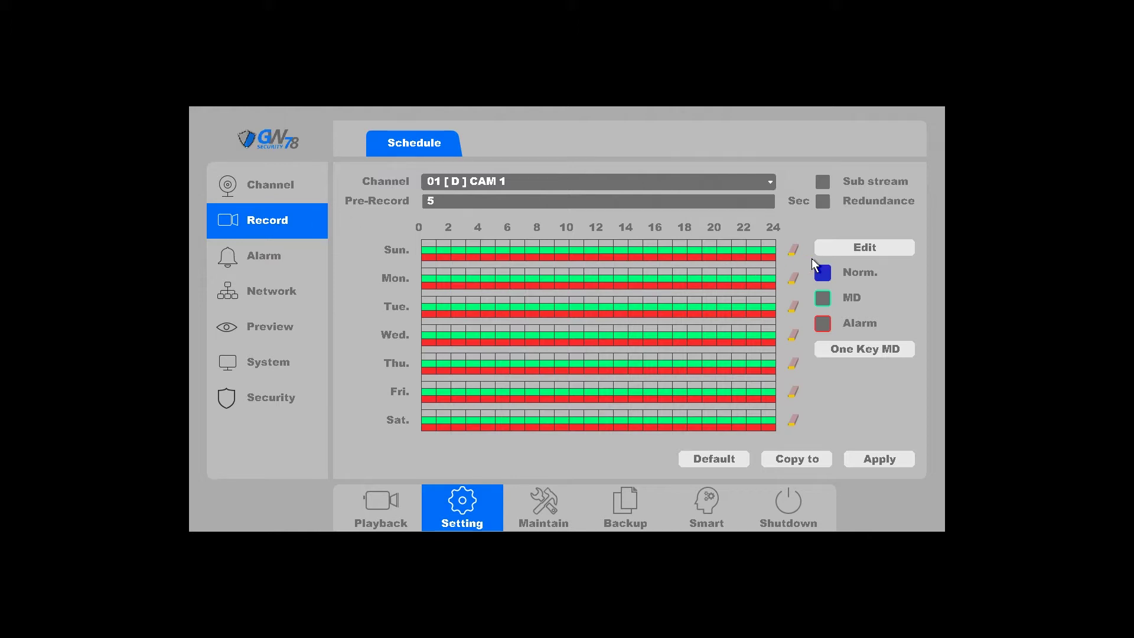
Add normal recording to Schedule 1's 00:00–24:00 MD and alarm period for all days
left_click(836, 253)
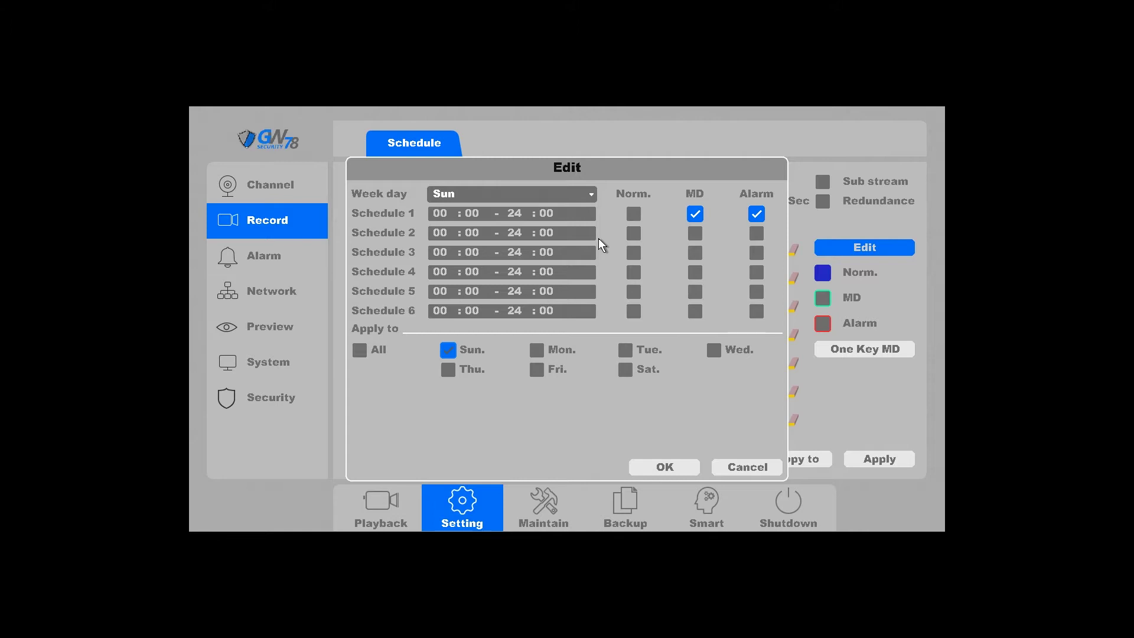
left_click(635, 216)
left_click(362, 350)
left_click(664, 466)
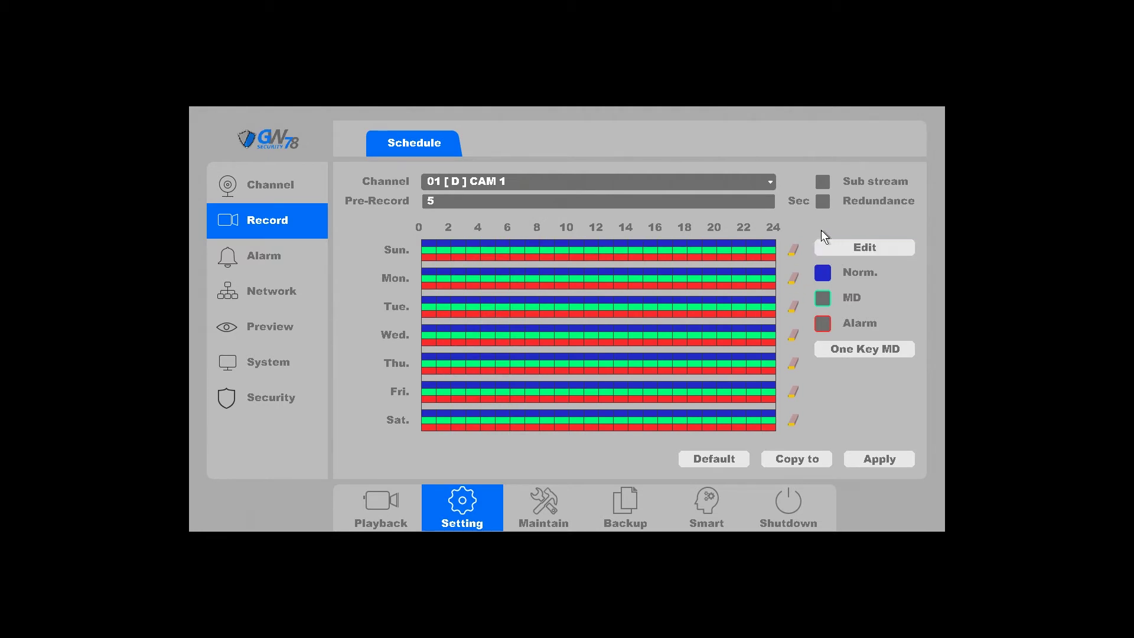
Review the schedules of CAM 2 and CAM 3, then return to CAM 1
left_click(723, 188)
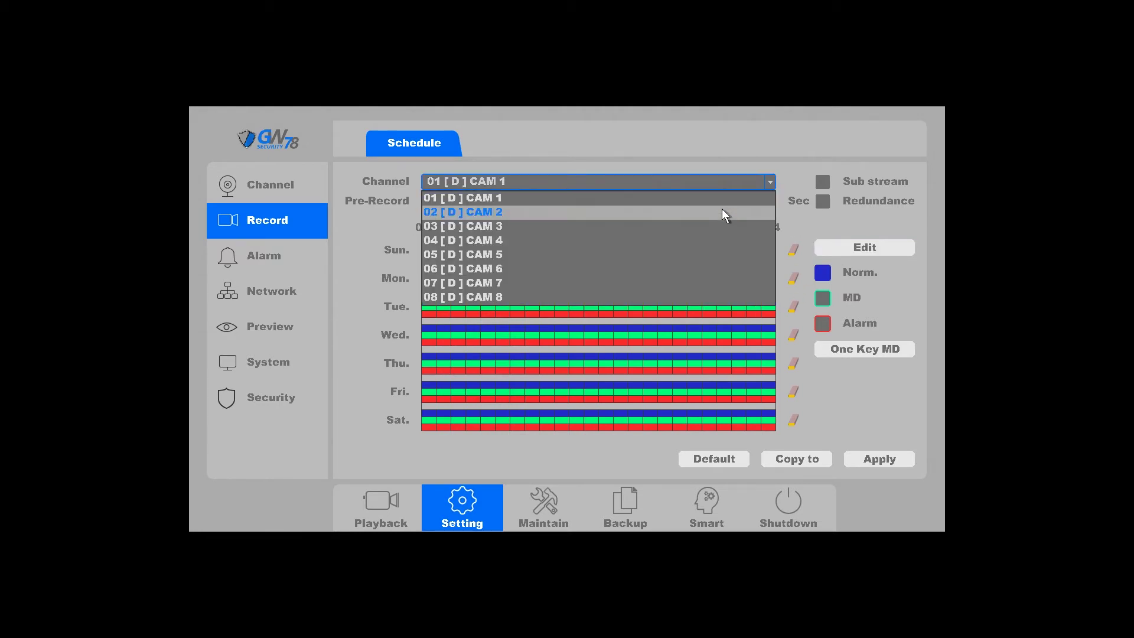
left_click(722, 208)
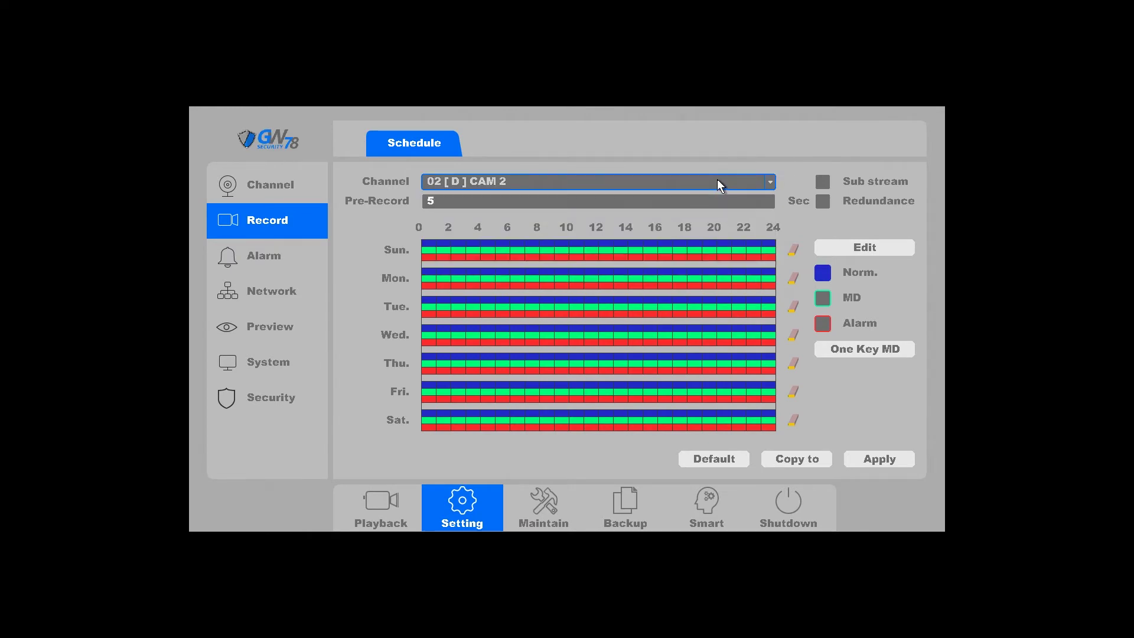
left_click(717, 180)
left_click(702, 232)
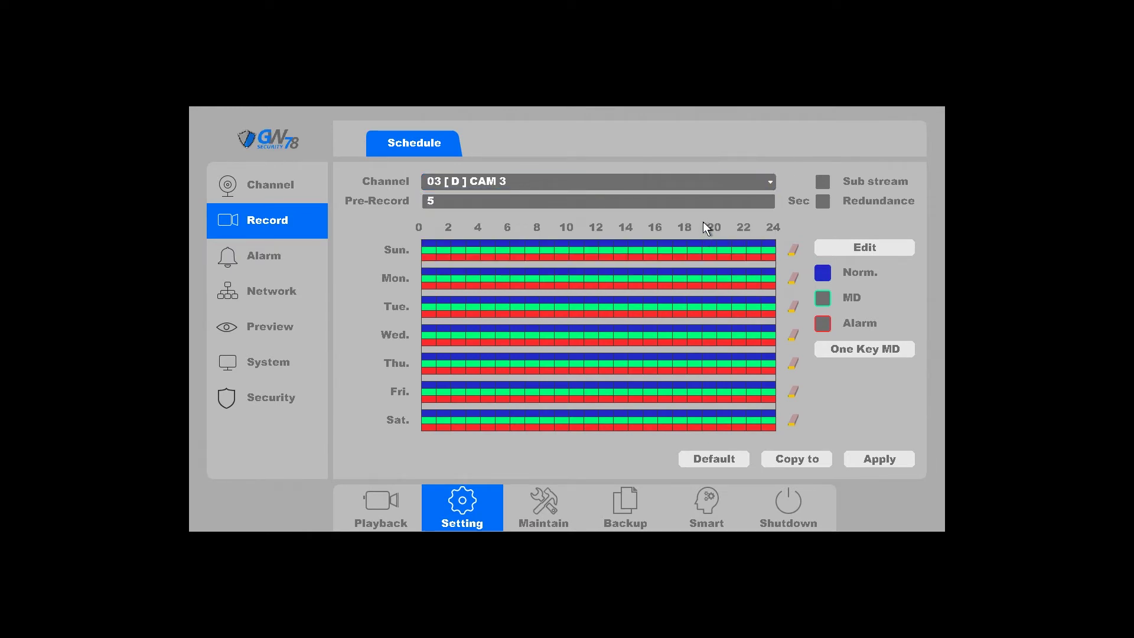
left_click(703, 186)
left_click(661, 201)
Try the Sub stream and Redundance options, keep Pre-Record at 5 seconds, and edit Sunday's schedule
left_click(824, 186)
left_click(823, 203)
left_click(823, 202)
left_click(666, 201)
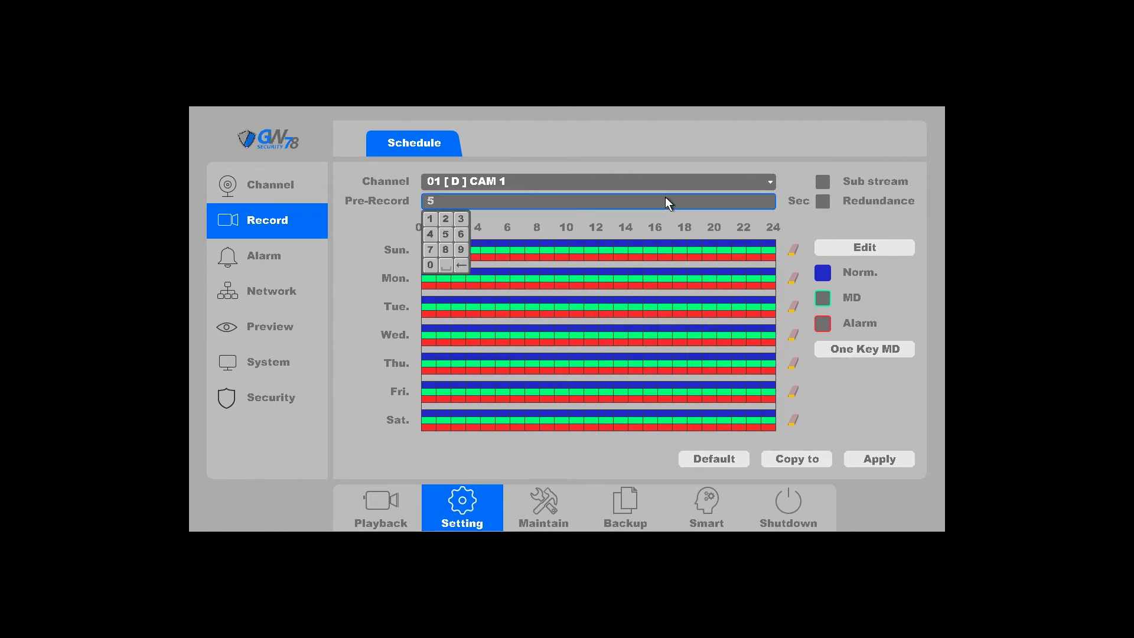
left_click(666, 199)
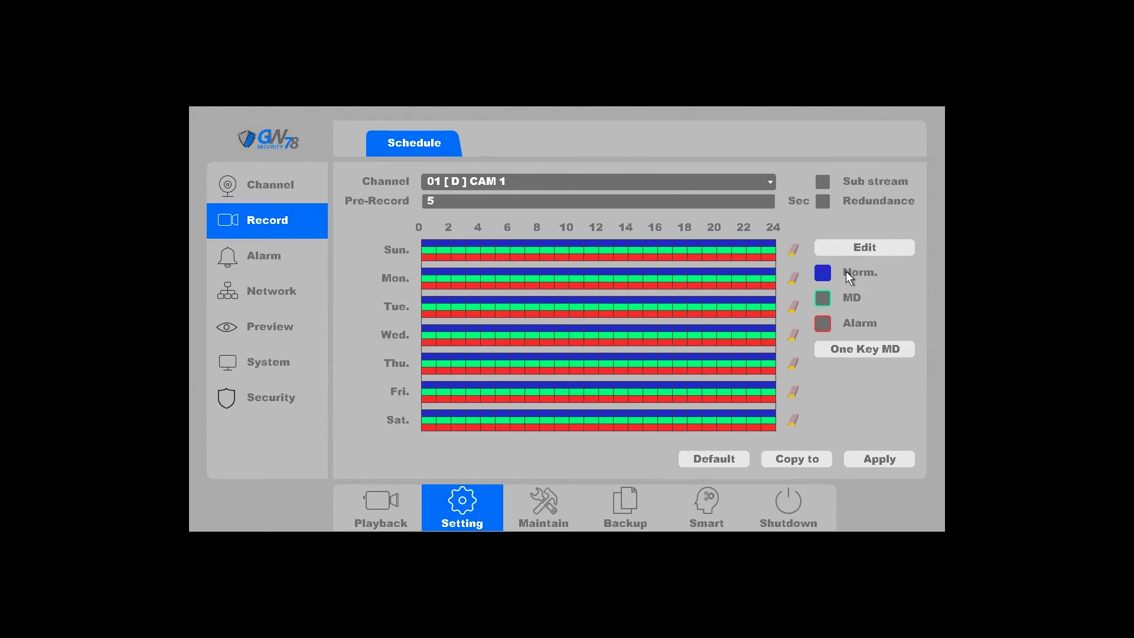
left_click(867, 243)
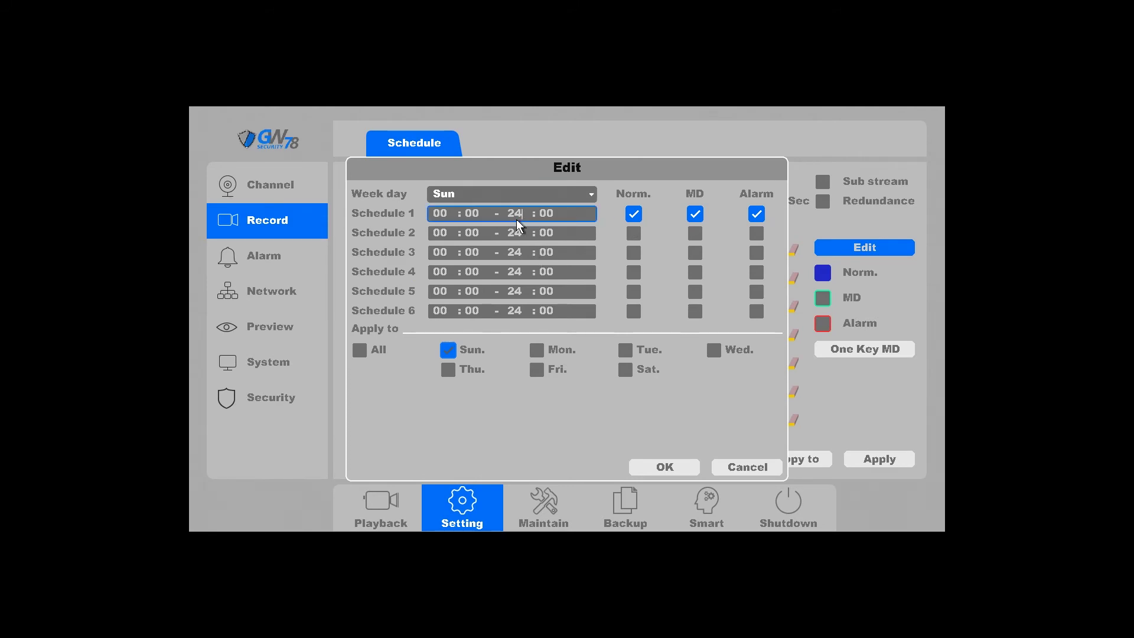
Untick MD and Alarm for Schedule 1 and set its start time to 07:00
left_click(697, 216)
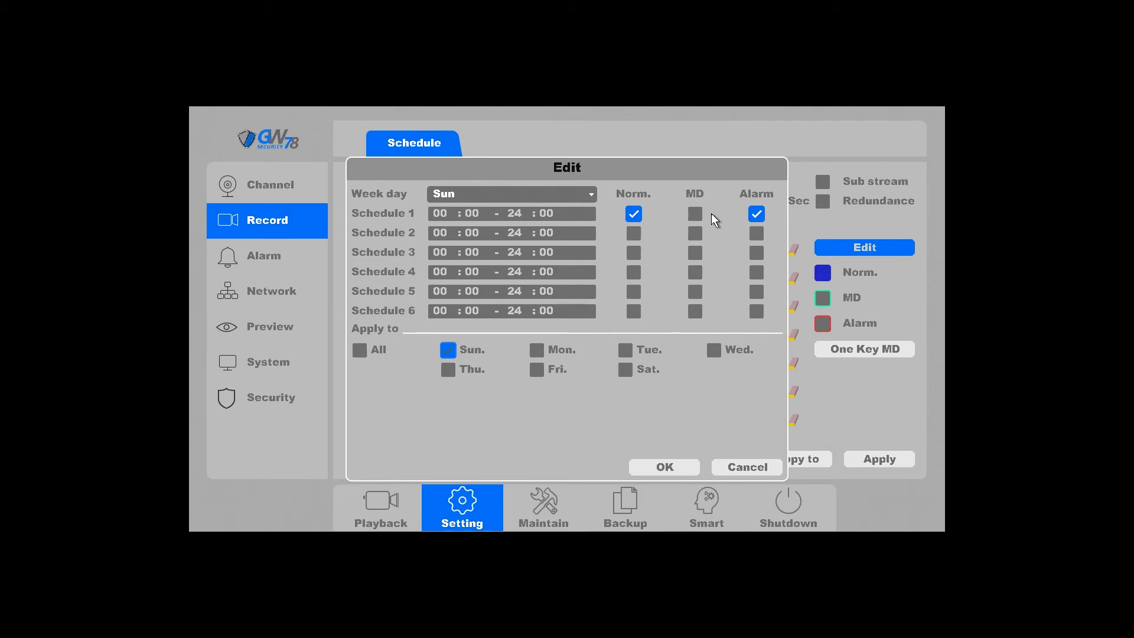
left_click(756, 216)
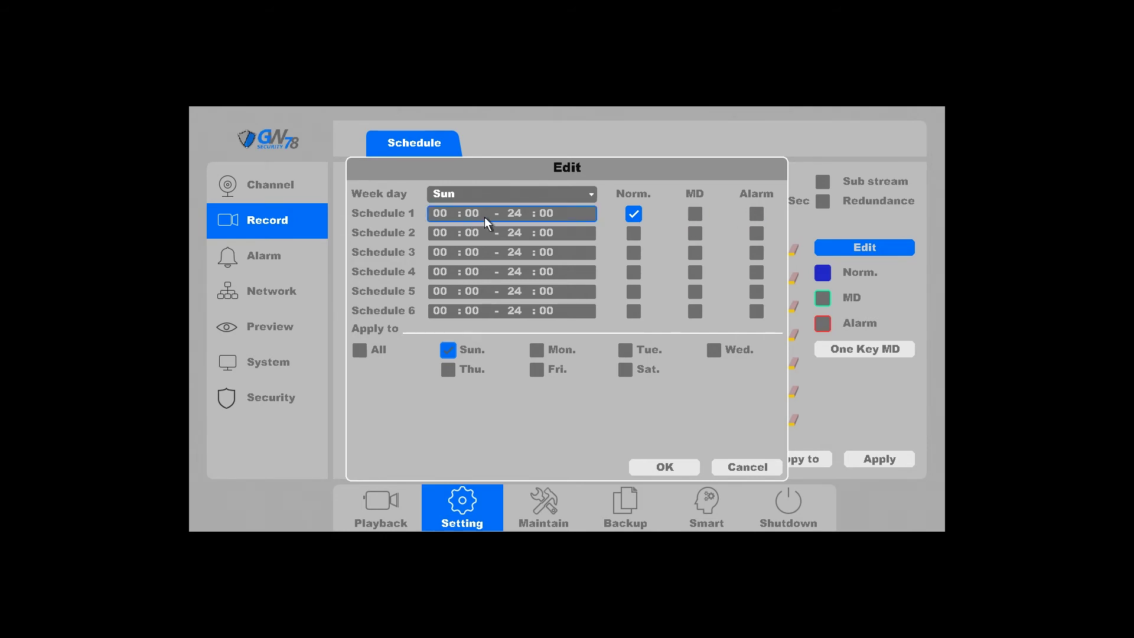
left_click(453, 214)
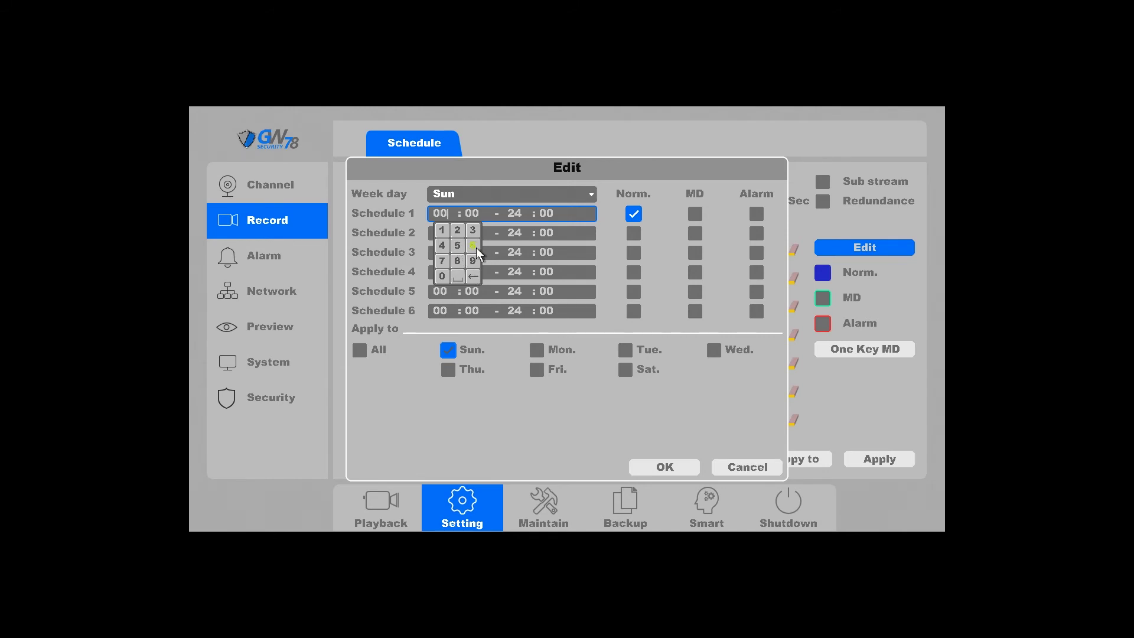
left_click(443, 261)
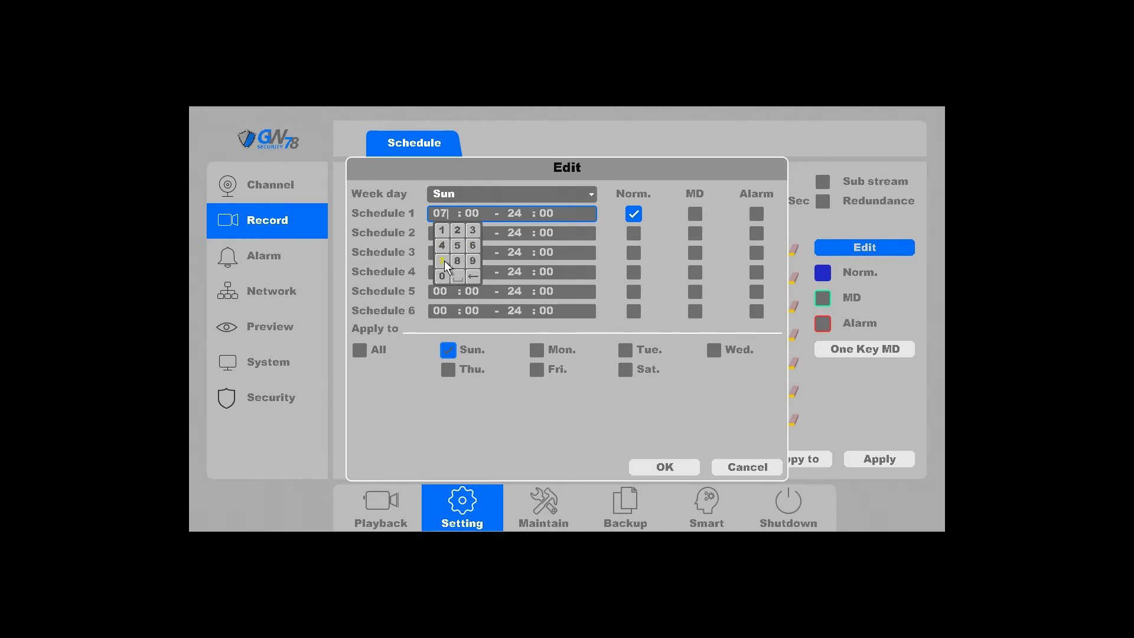
right_click(521, 225)
Set Schedule 1's end time to 17:00 and apply it to all days
left_click(511, 215)
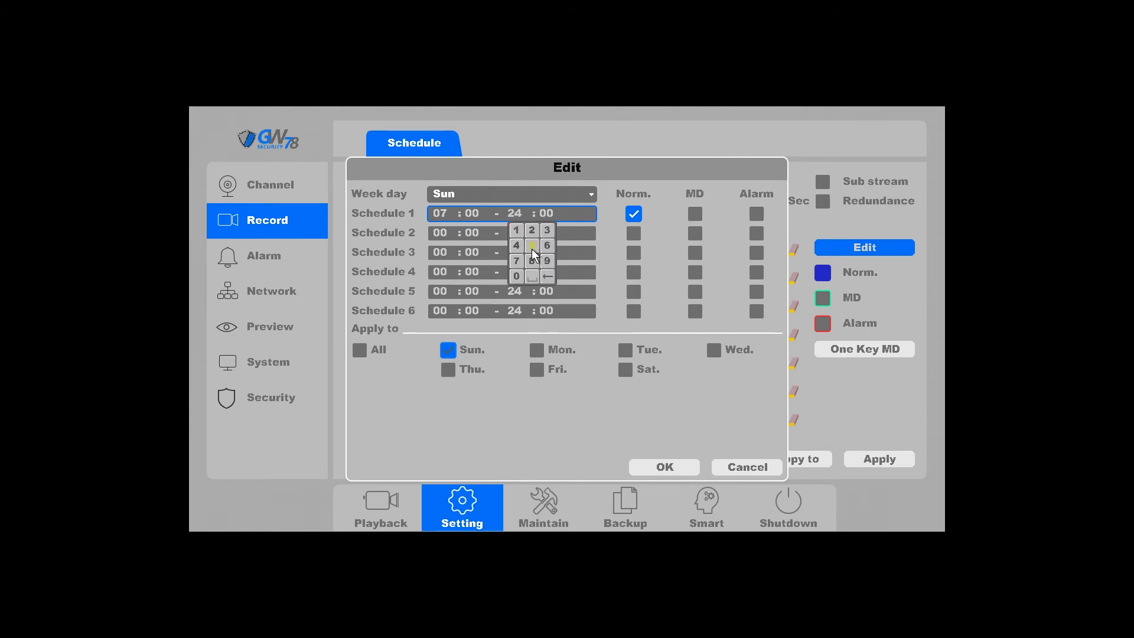
left_click(549, 274)
left_click(549, 274)
left_click(516, 261)
left_click(615, 257)
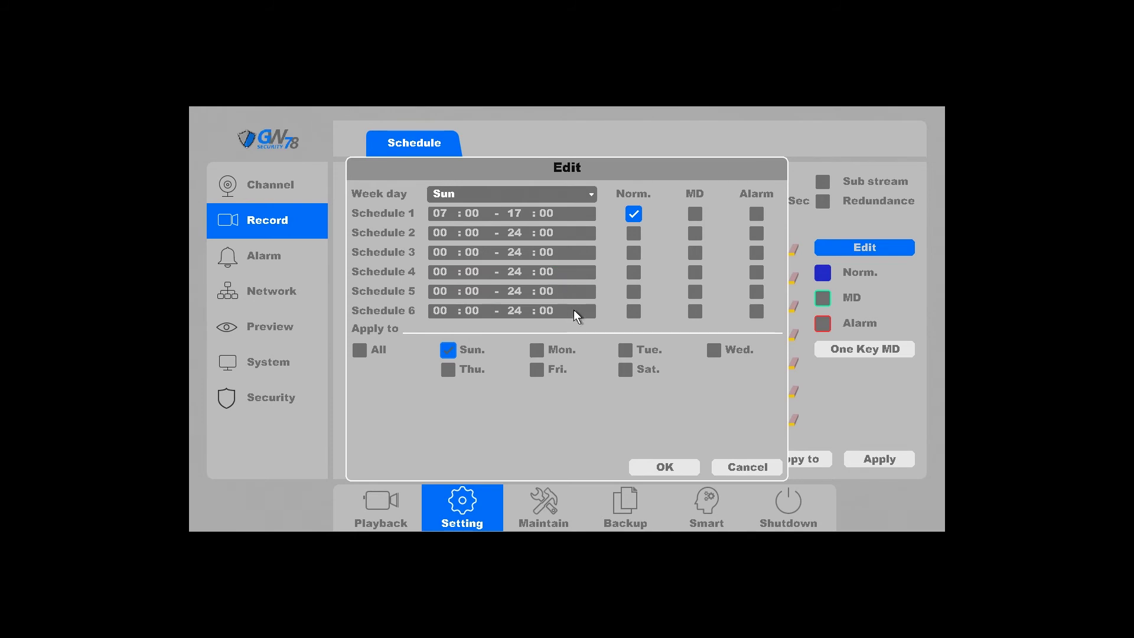
left_click(361, 351)
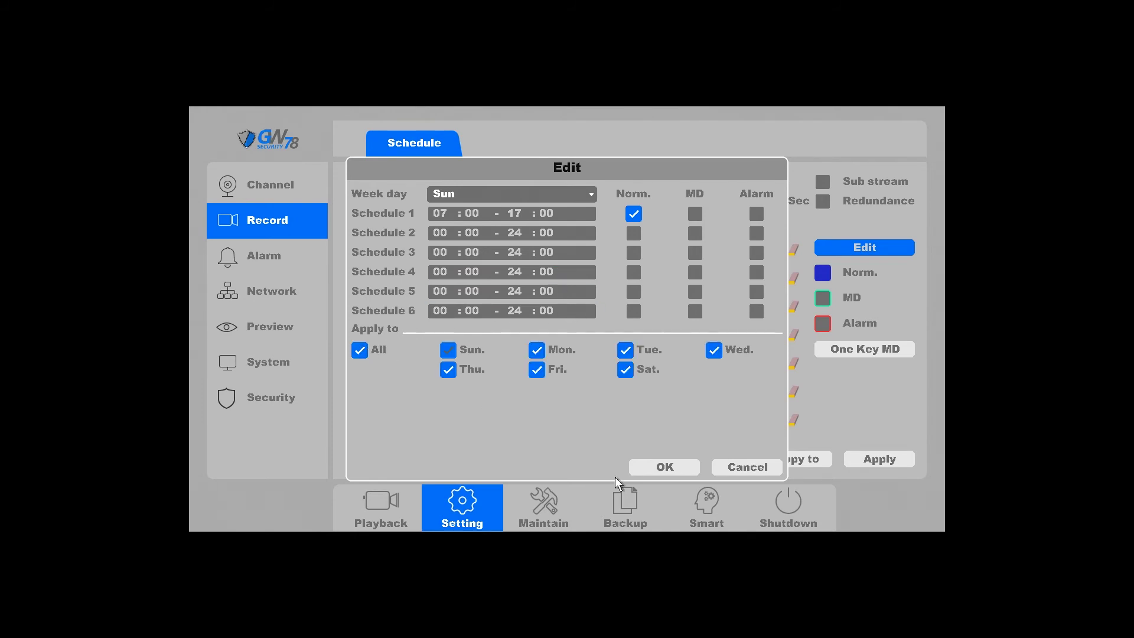
left_click(641, 469)
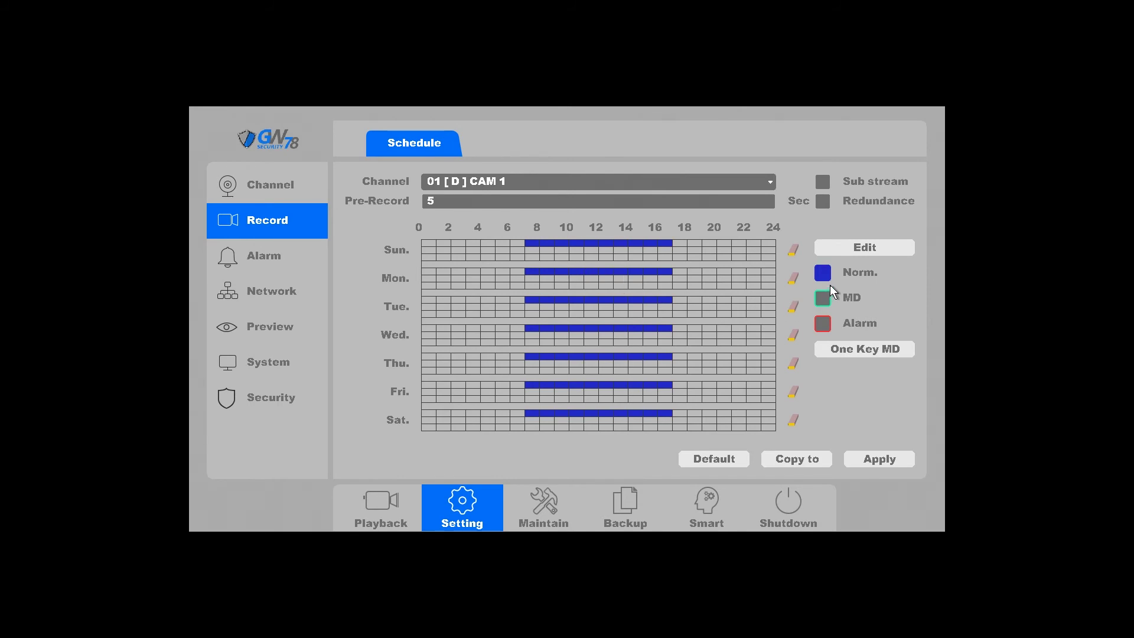
Enable MD and alarm recording for Schedule 2 (00:00–24:00) and apply it to every day
left_click(837, 247)
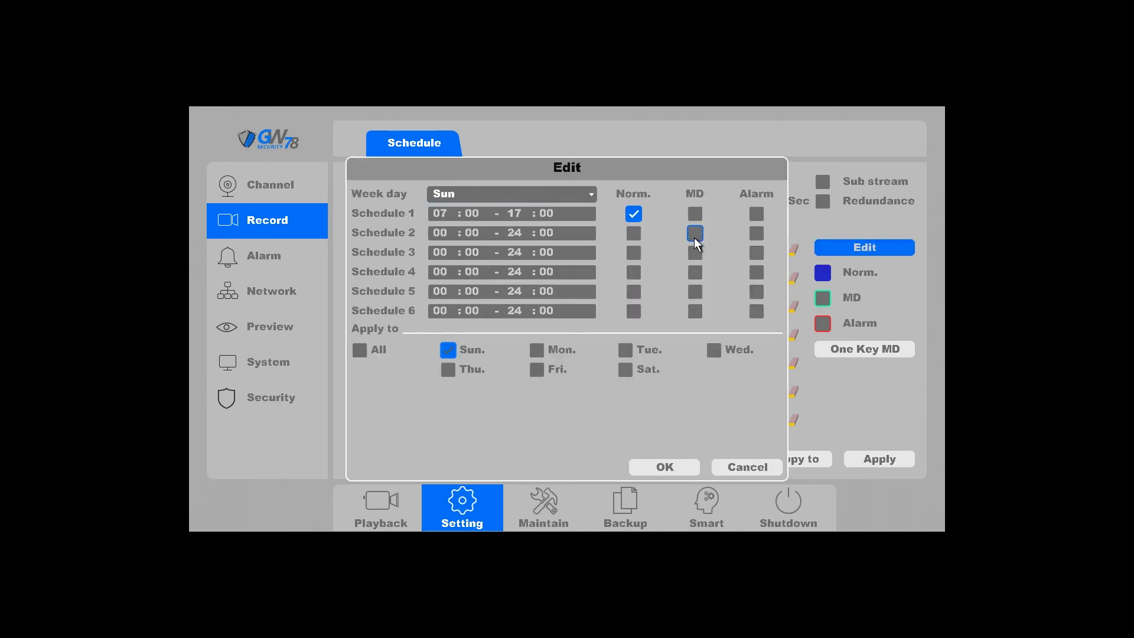
left_click(756, 233)
left_click(641, 467)
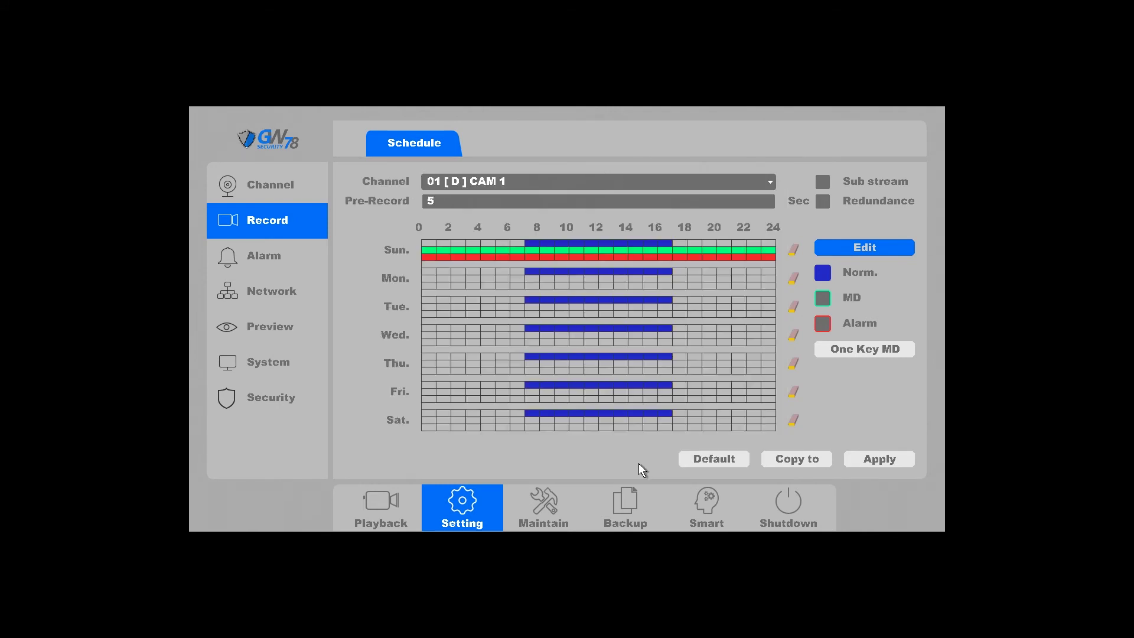
left_click(845, 246)
left_click(360, 349)
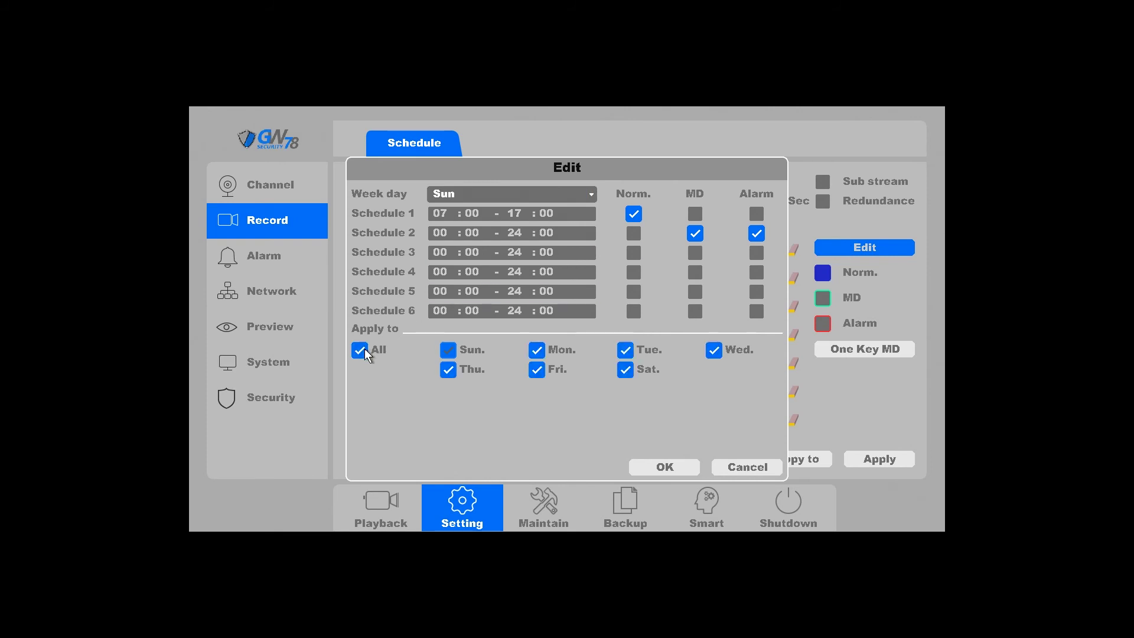
left_click(648, 466)
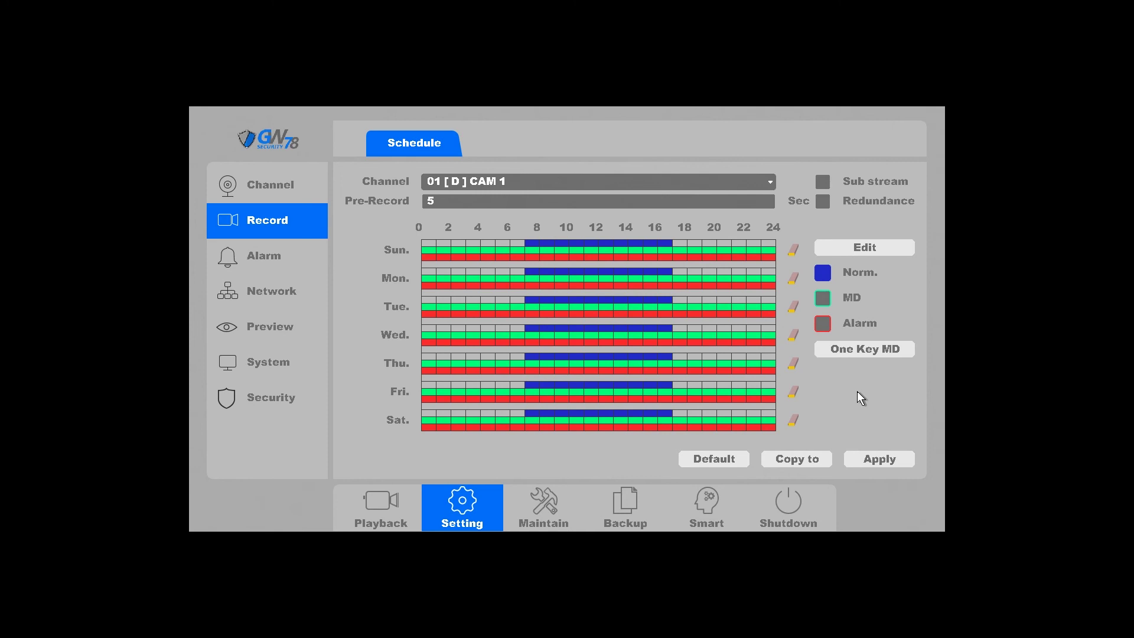
Try One Key MD and a cancelled Copy to, then restore Default settings and apply them
left_click(873, 362)
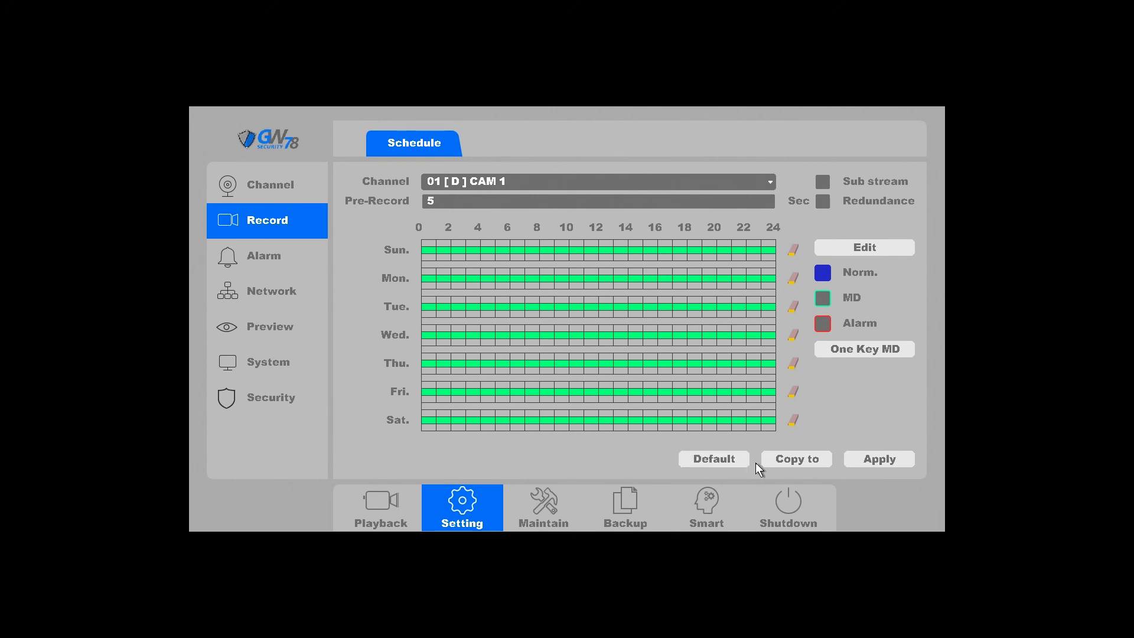
left_click(777, 462)
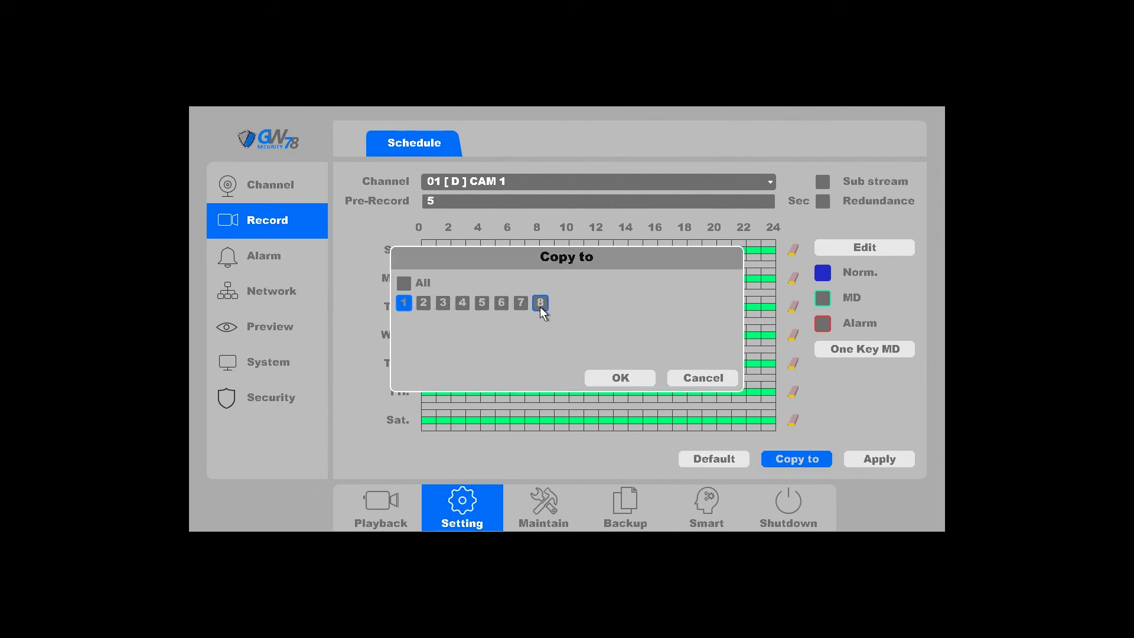
left_click(710, 381)
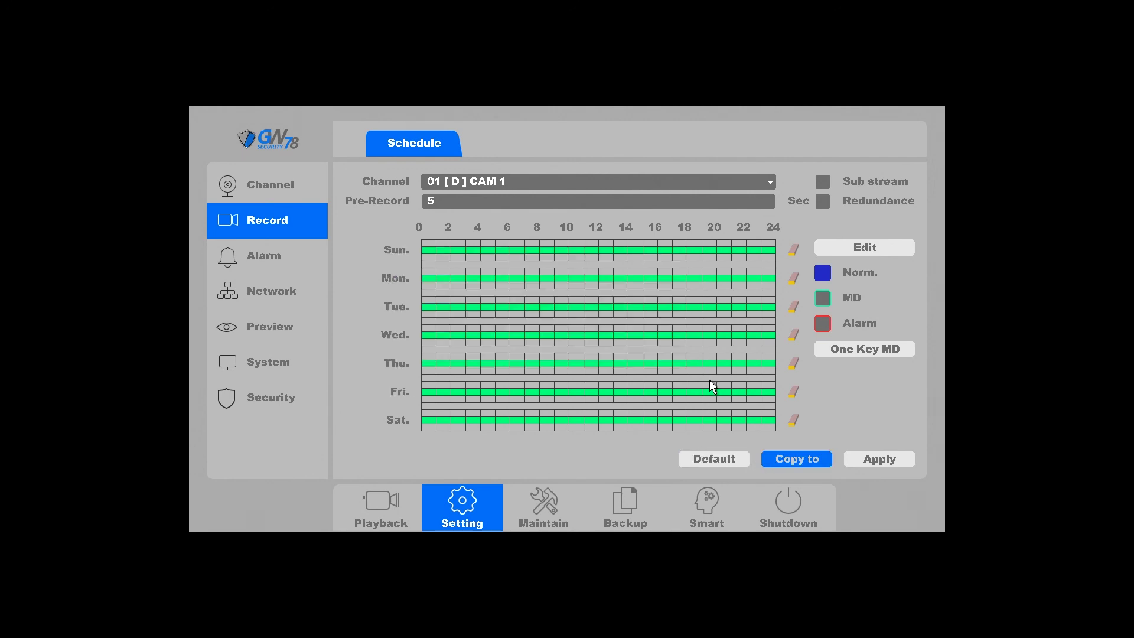
left_click(703, 455)
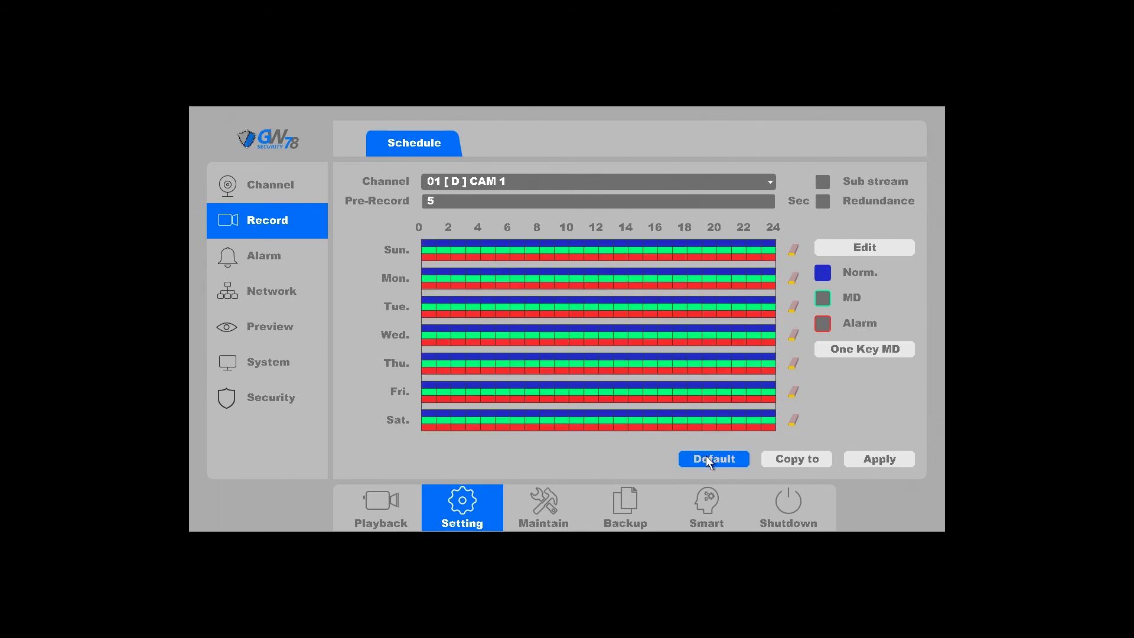
left_click(845, 462)
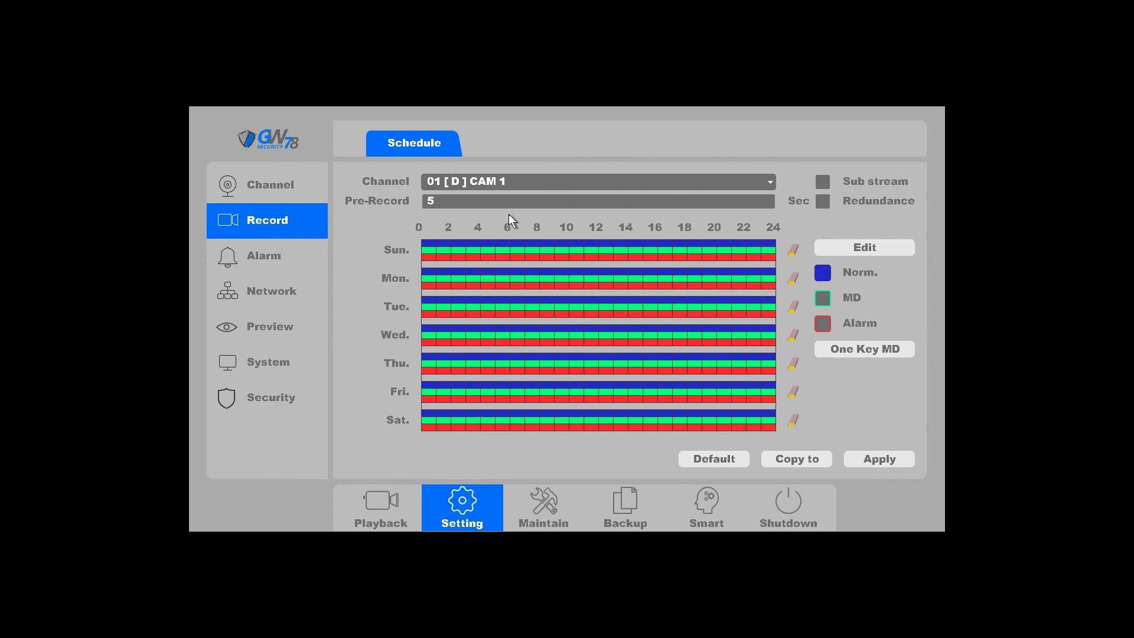